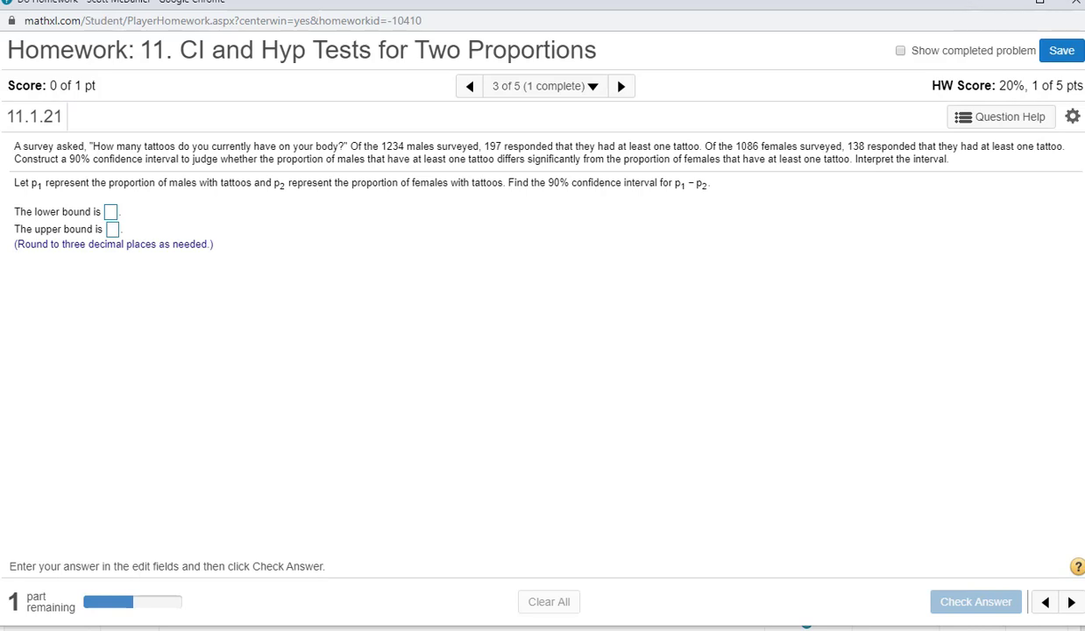
In TI-SmartView, go to STAT TESTS and open the B:2-PropZInt input screen.
key(alt+Tab)
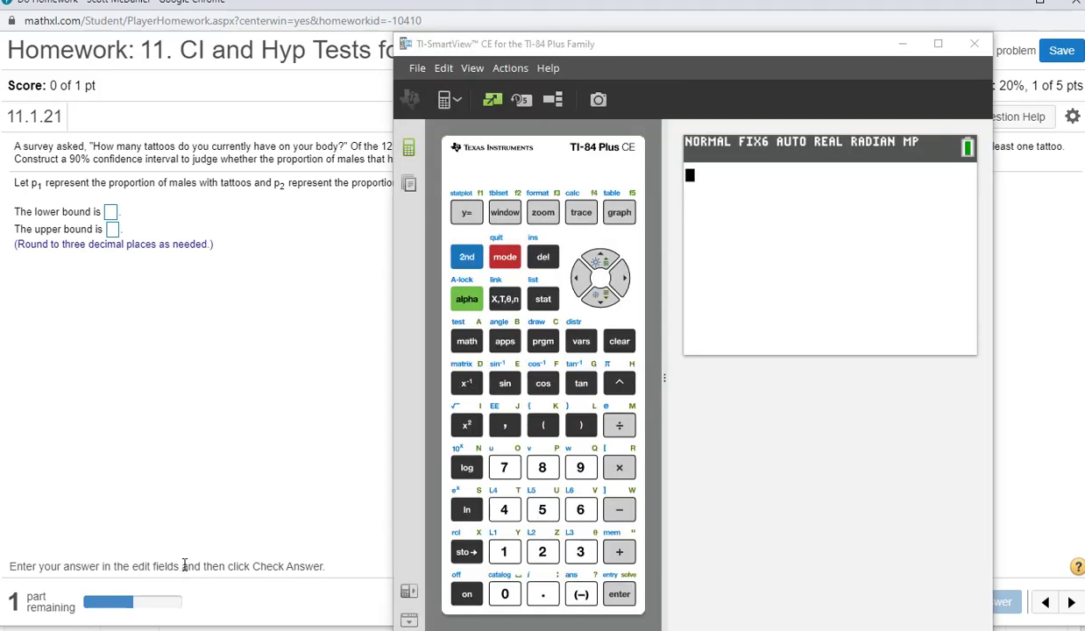
click(535, 298)
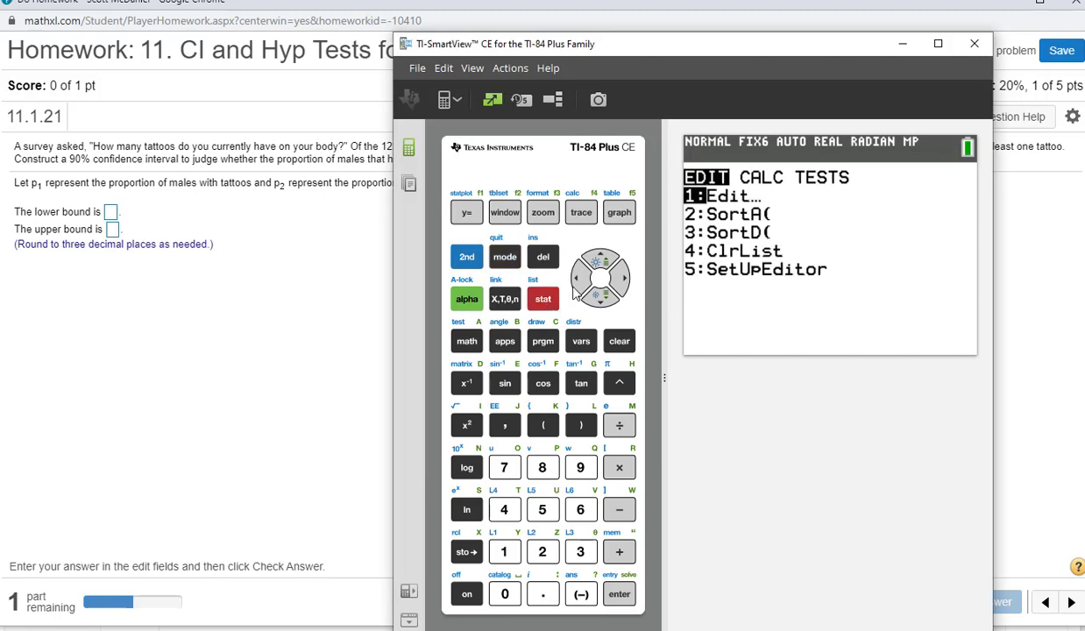
click(579, 282)
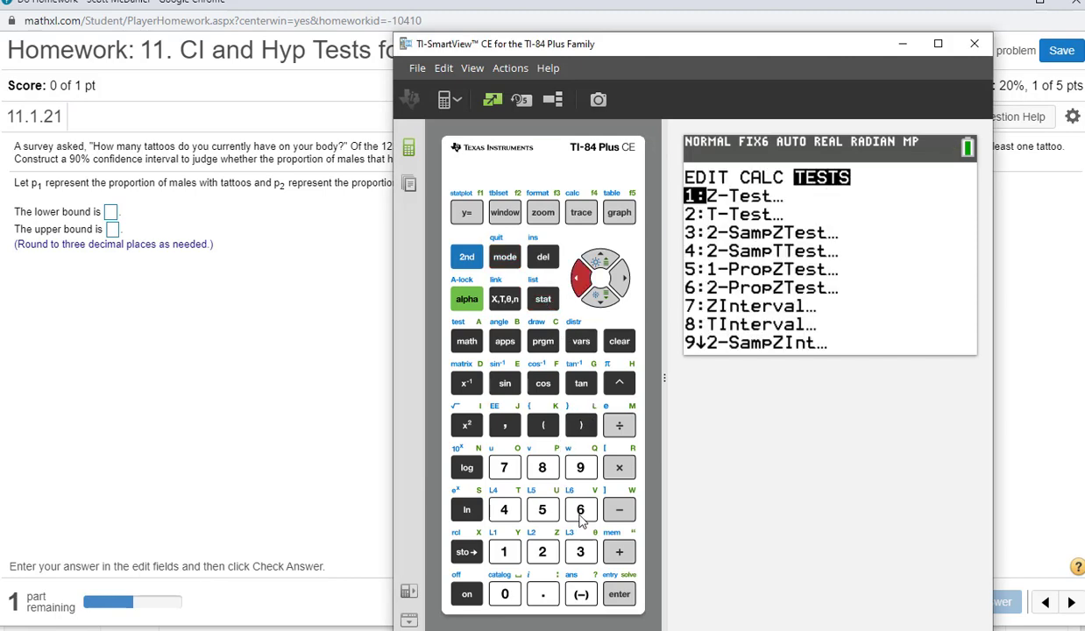
click(599, 295)
click(599, 296)
click(599, 295)
click(600, 295)
click(599, 295)
click(600, 296)
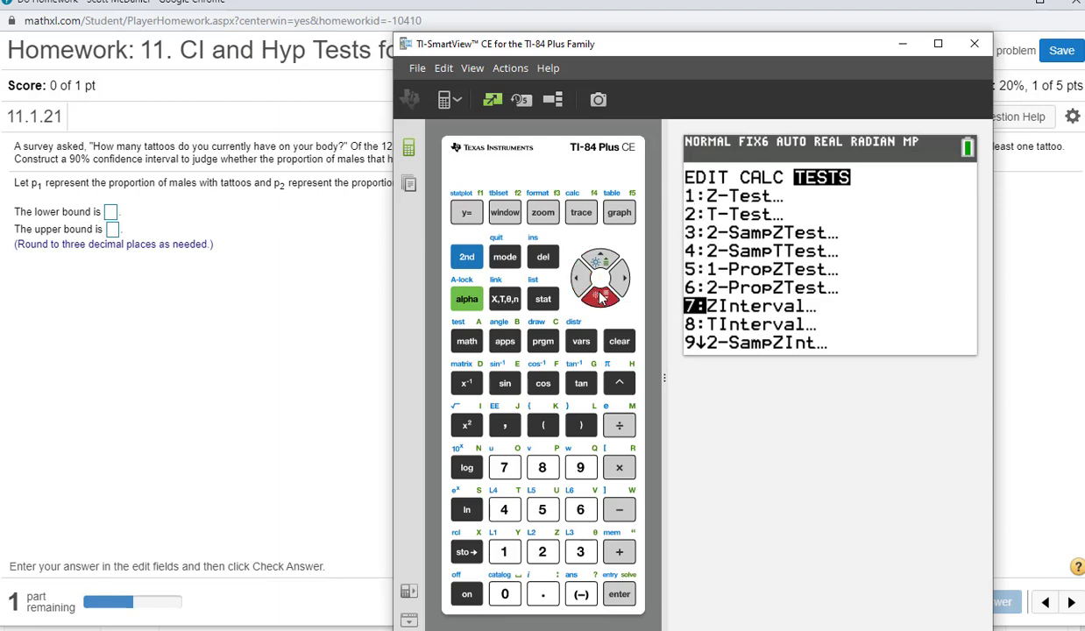
click(599, 295)
click(600, 295)
click(599, 295)
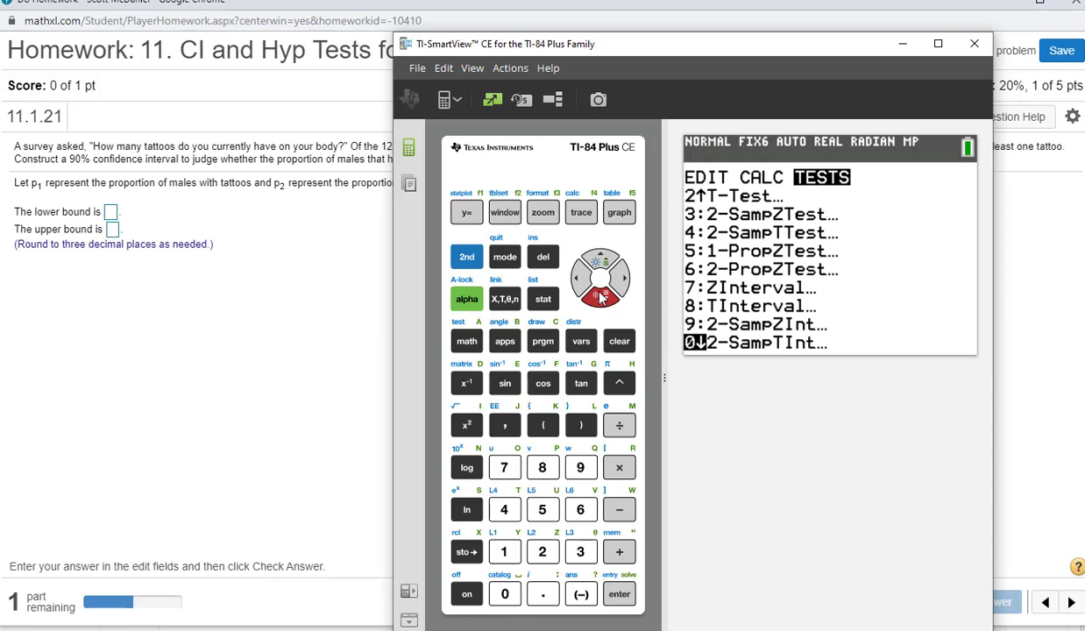
click(599, 296)
click(600, 295)
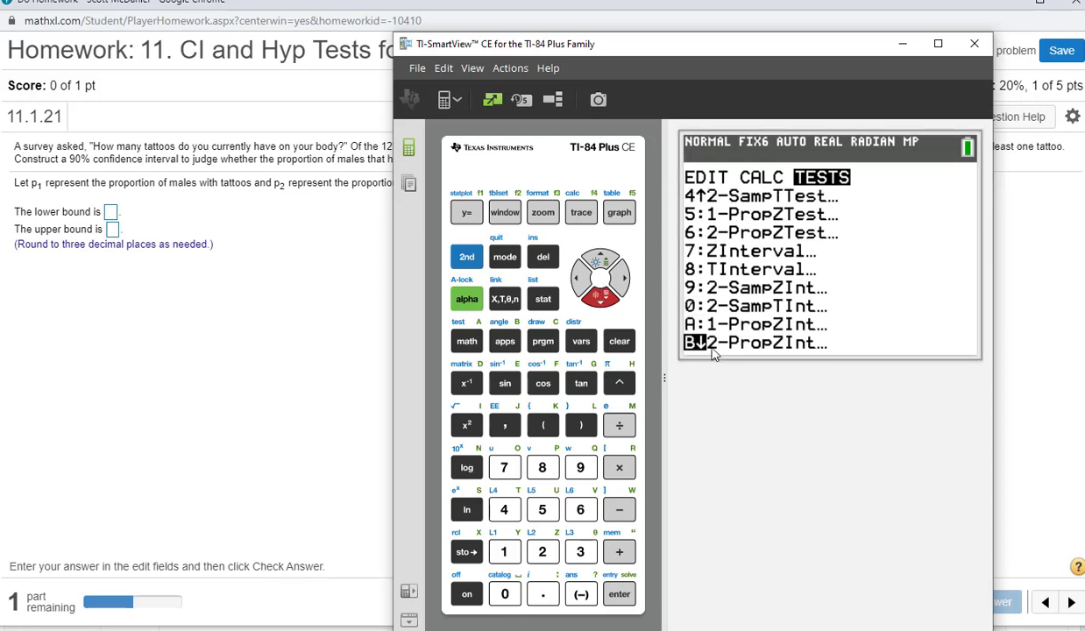
click(619, 594)
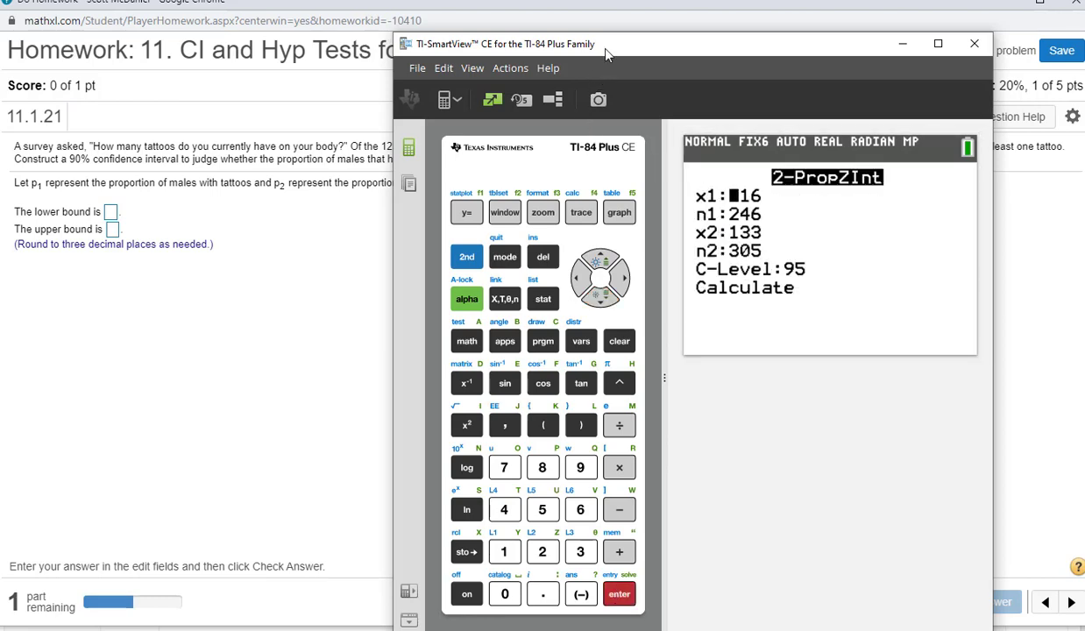
Enter x1 197, n1 1234, x2 138, n2 1086 at 90% and calculate (0.00869, 0.05646).
drag(605, 53, 582, 189)
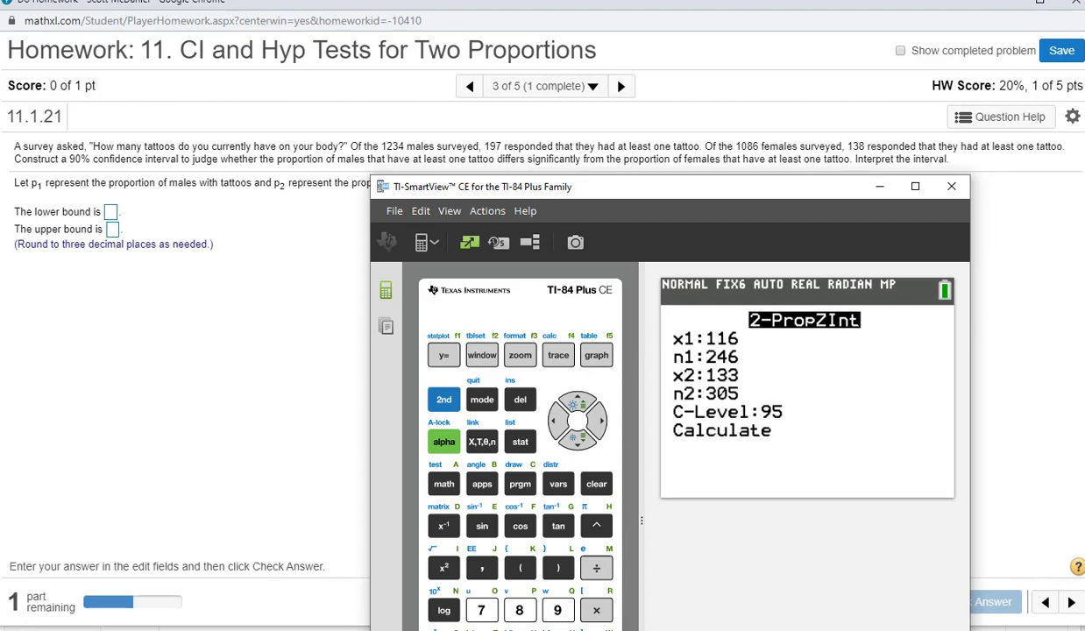
text(197)
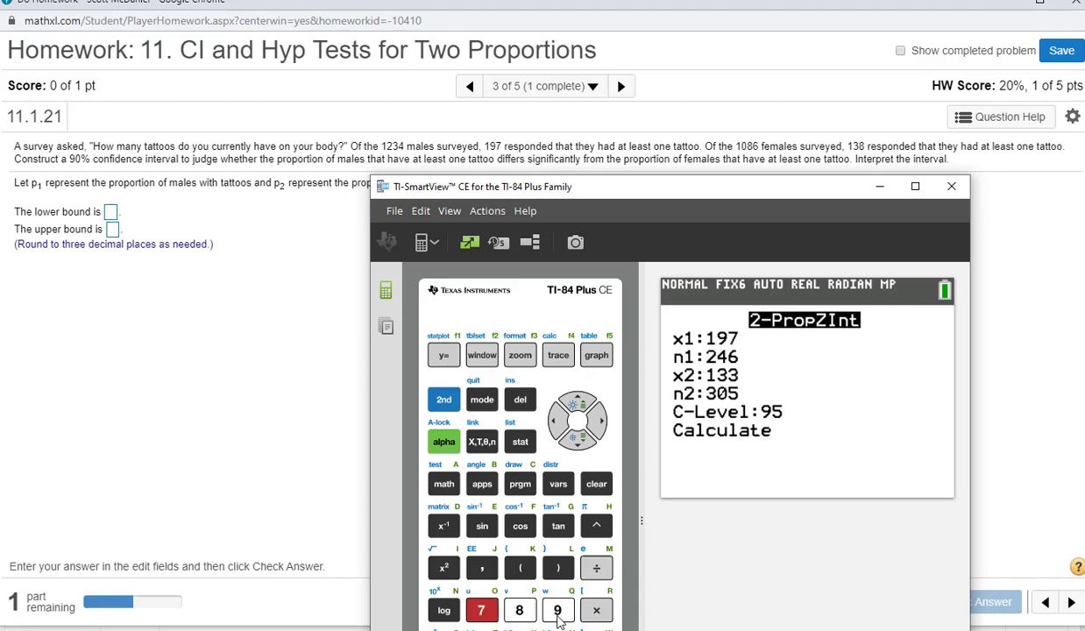
key(Return)
text(1234)
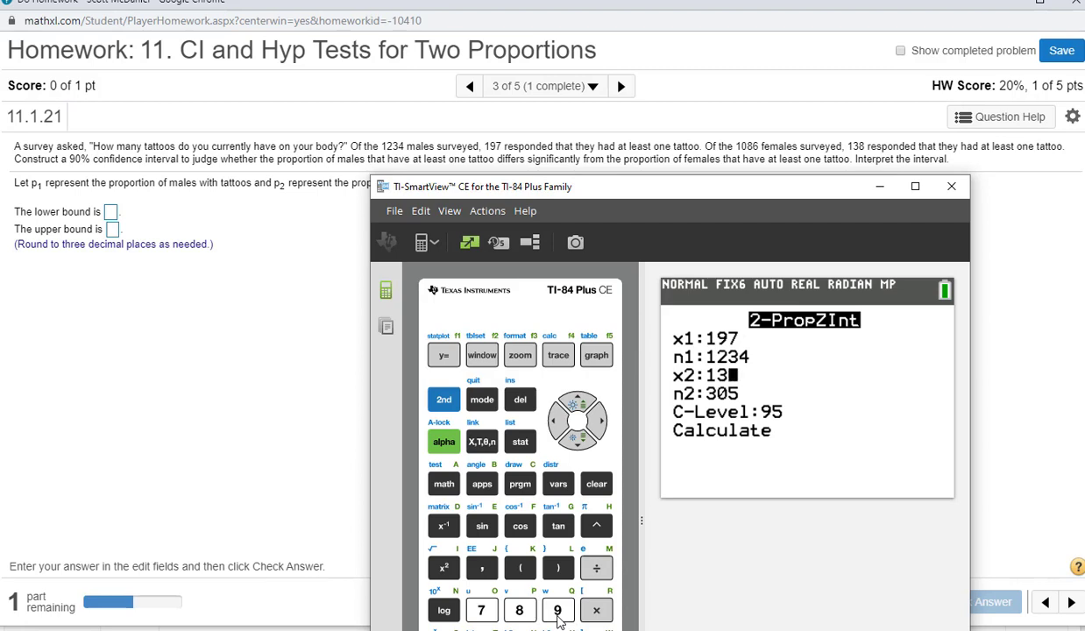
text(8)
key(Return)
text(1096)
key(Escape)
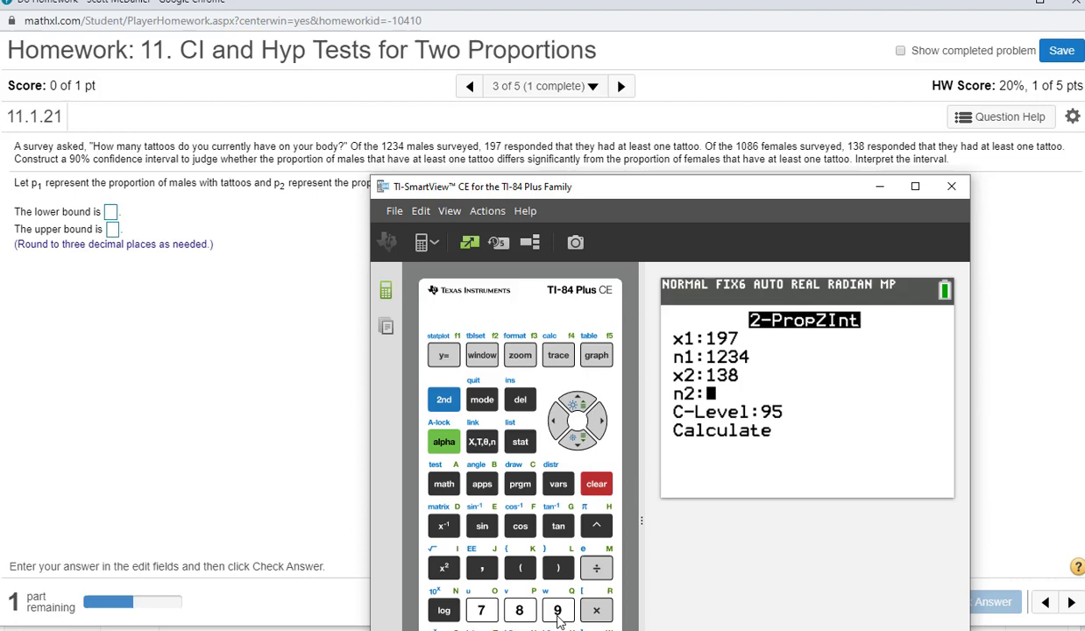
text(1086)
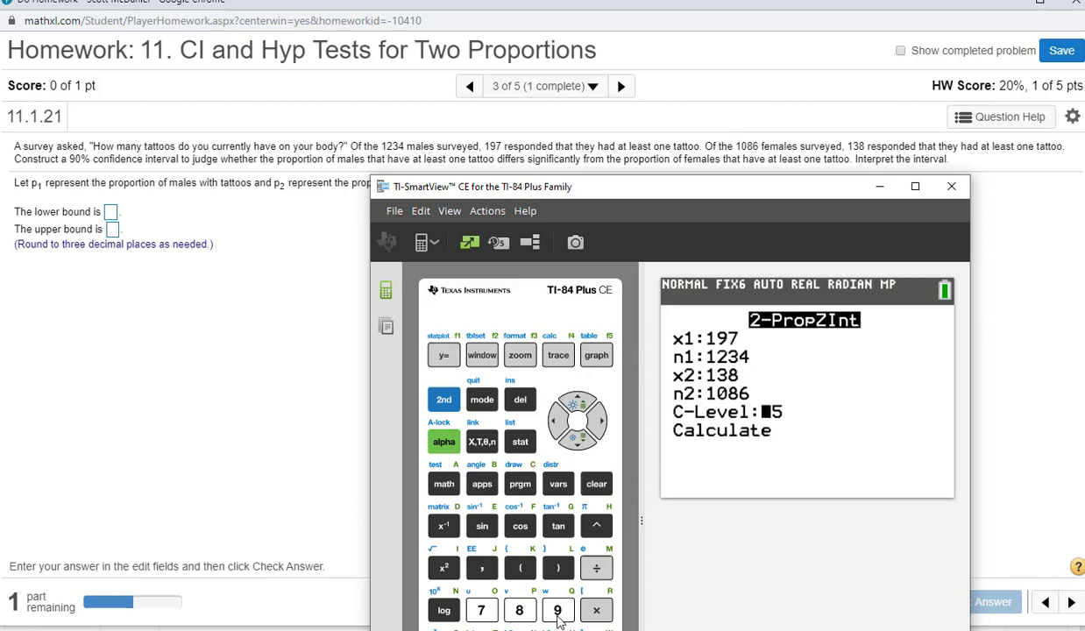
text(90)
key(Down)
key(Return)
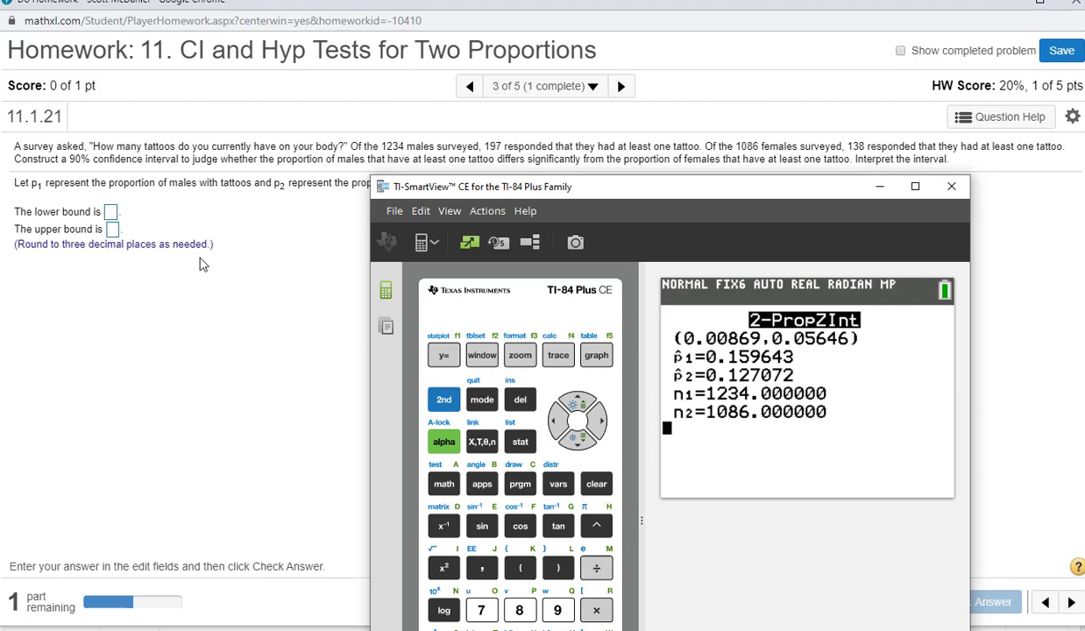
drag(416, 187, 408, 156)
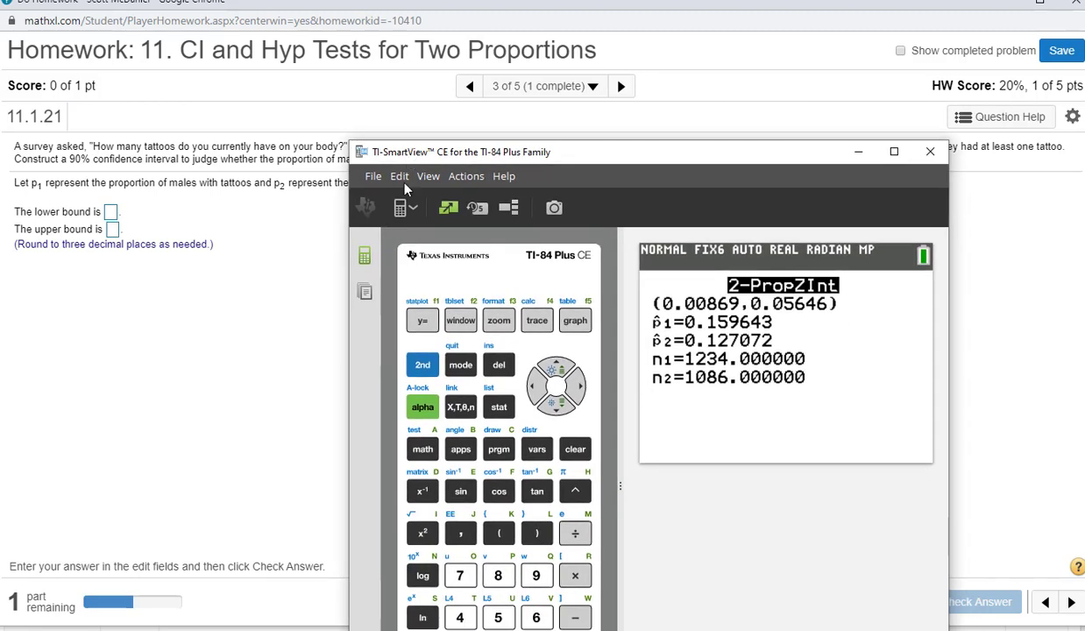
Enter .009 as the lower bound and .056 as the upper bound, checking the calculator result.
click(109, 213)
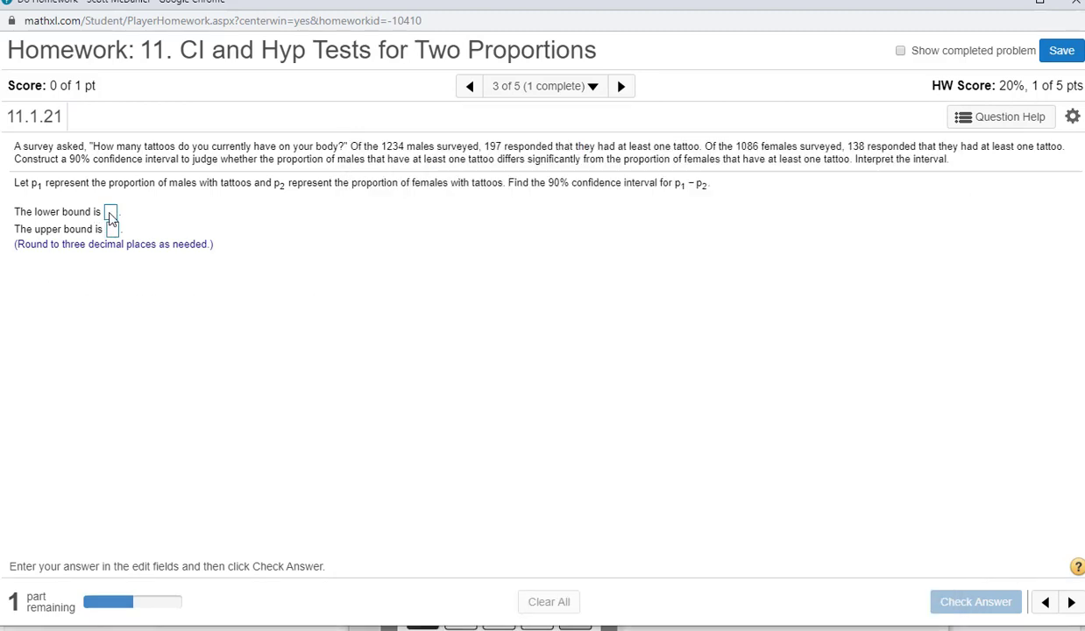
text(.009)
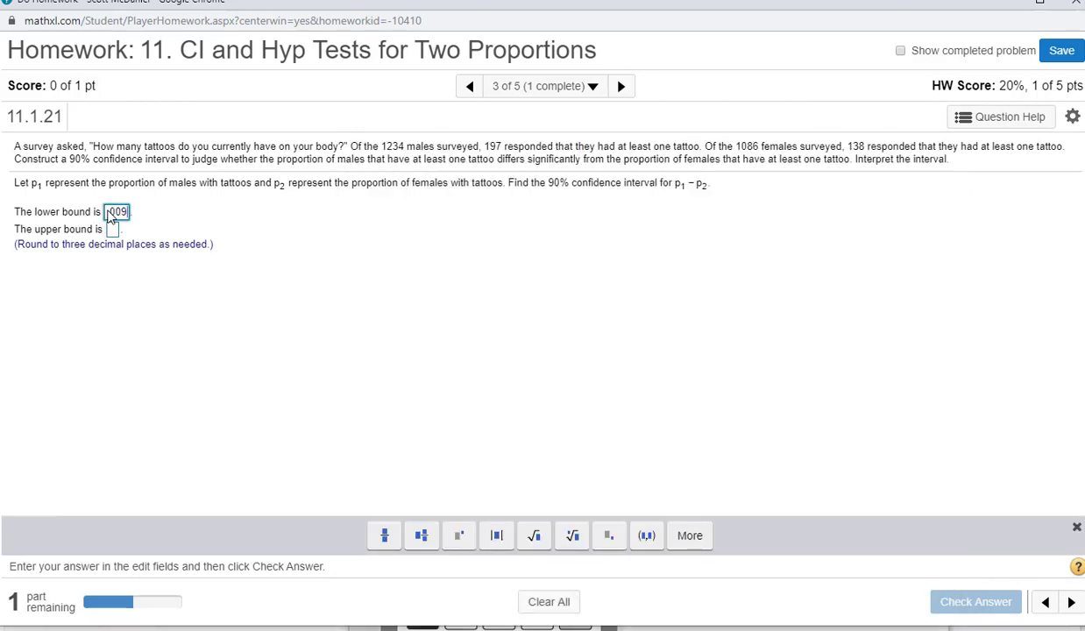
key(Tab)
key(alt+Tab)
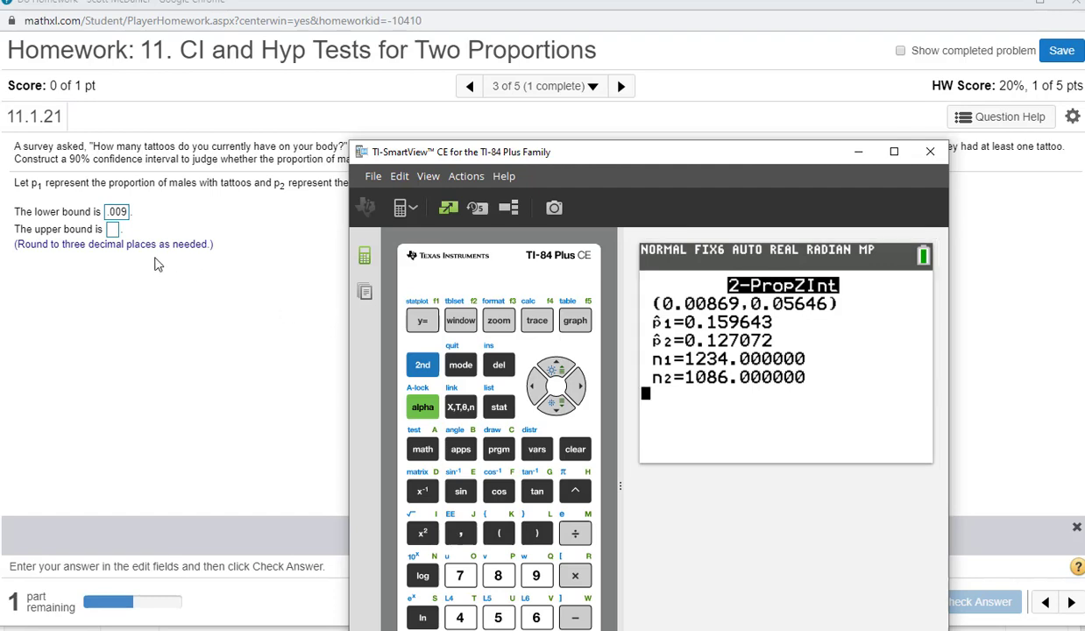
click(113, 229)
text(.056)
key(Return)
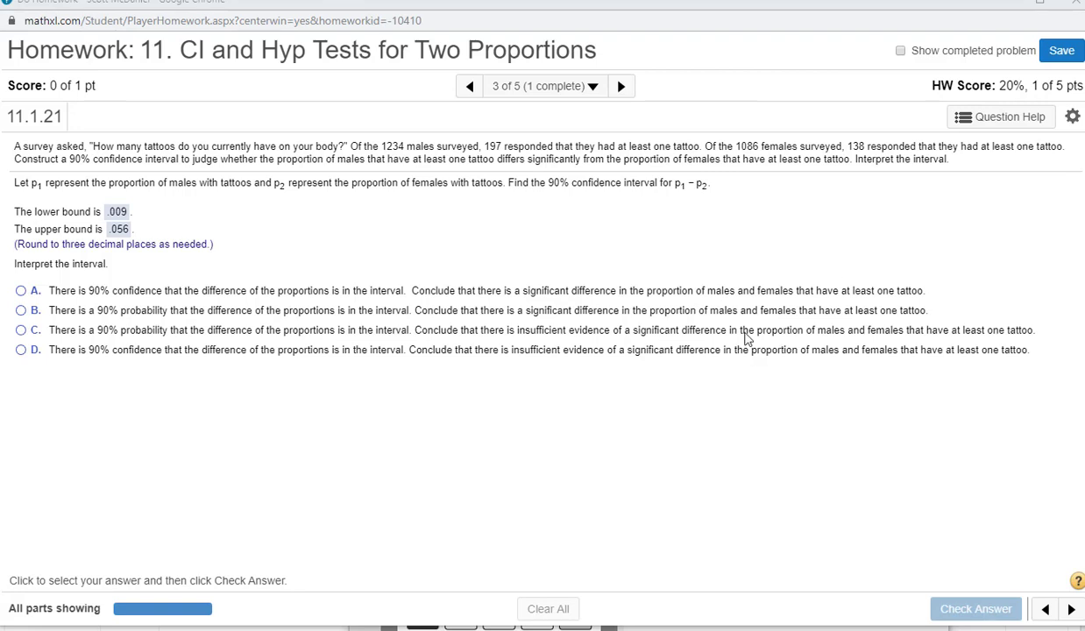
Select interpretation A, check it as correct, and dismiss the Well done! message.
click(32, 295)
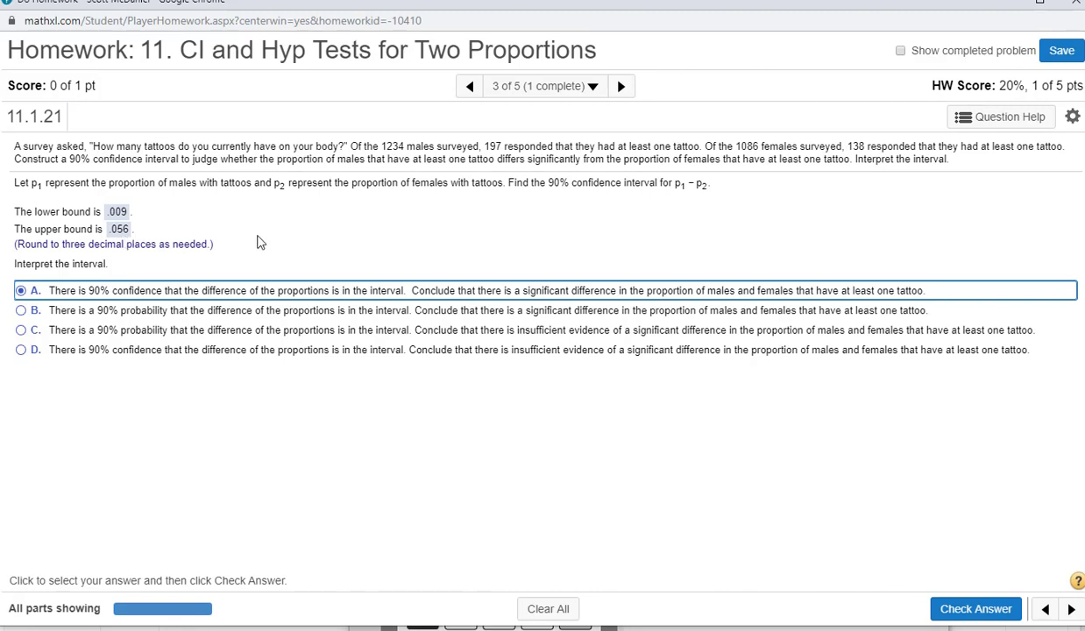
click(949, 609)
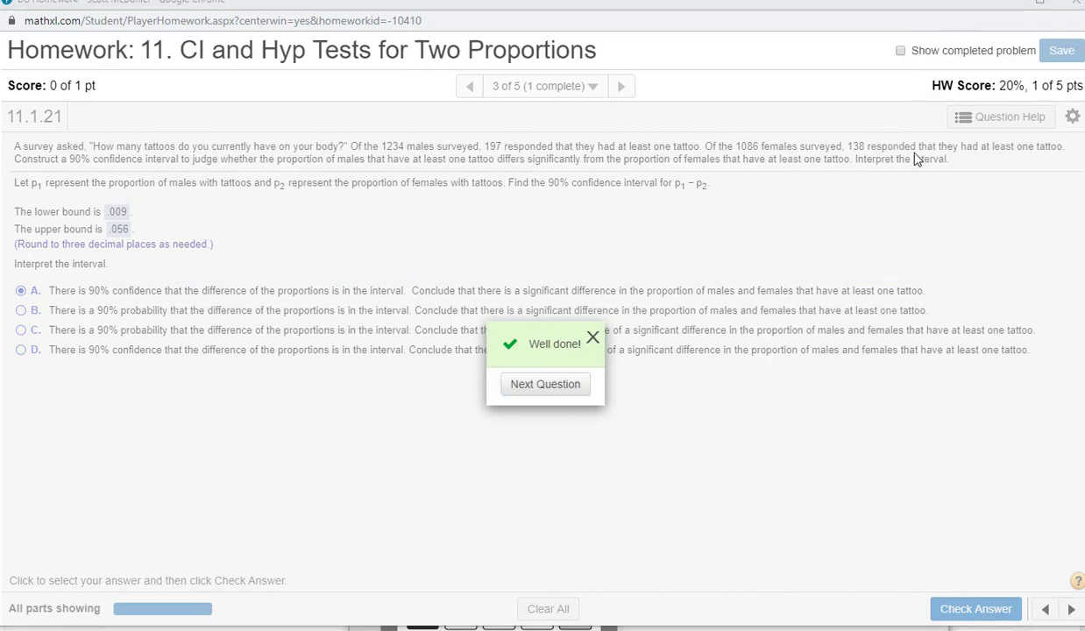
click(595, 339)
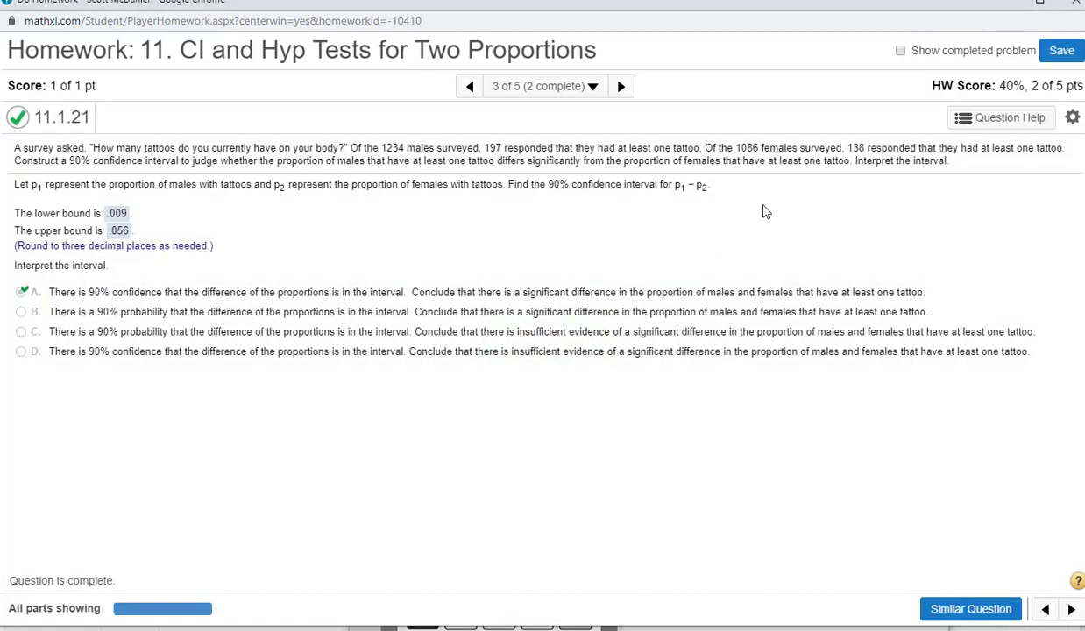
click(1003, 119)
Launch StatCrunch and open the two-sample proportion With Summary form.
click(996, 218)
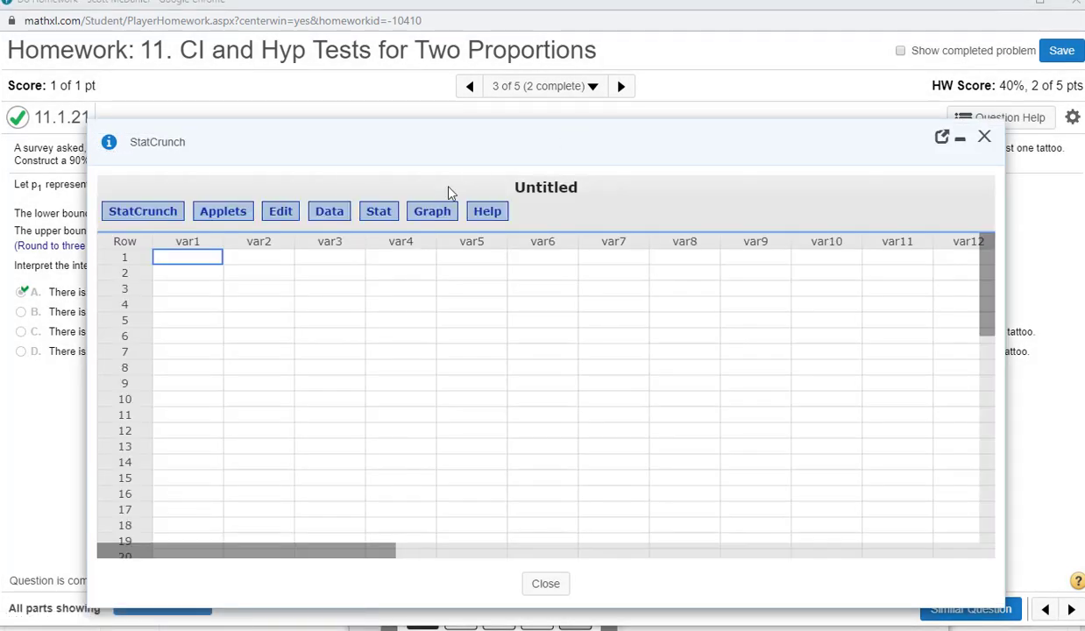
click(390, 218)
mouse_move(443, 317)
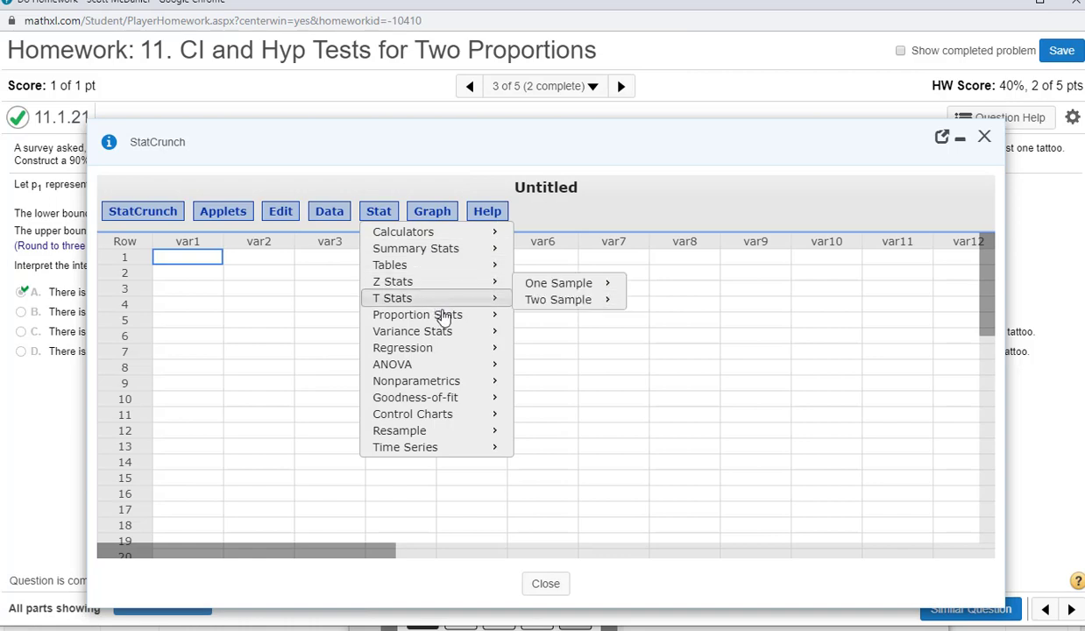
mouse_move(553, 340)
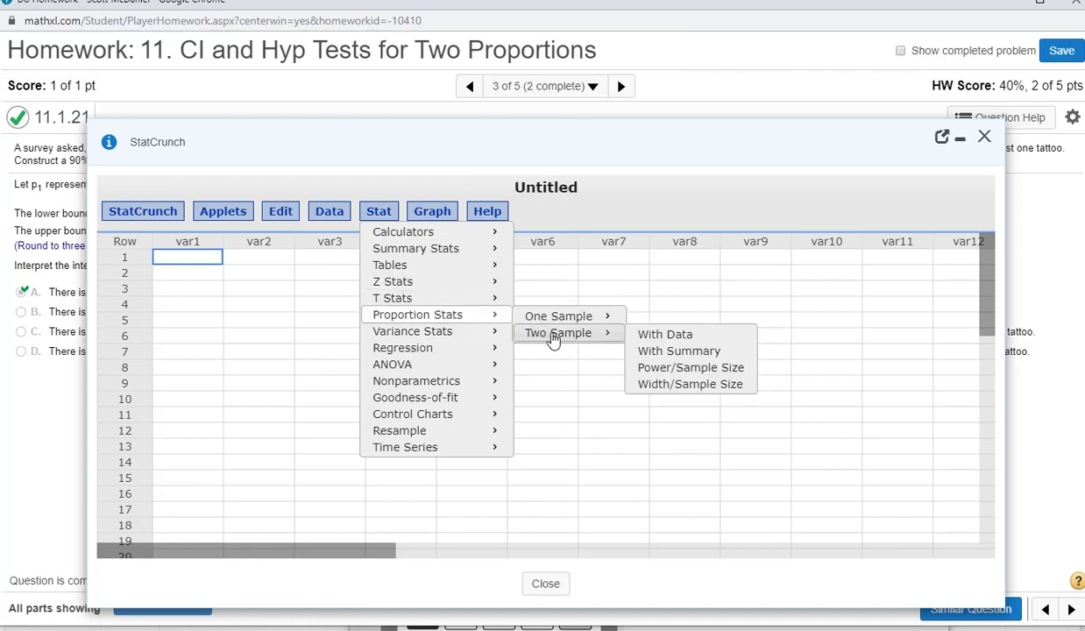
click(684, 351)
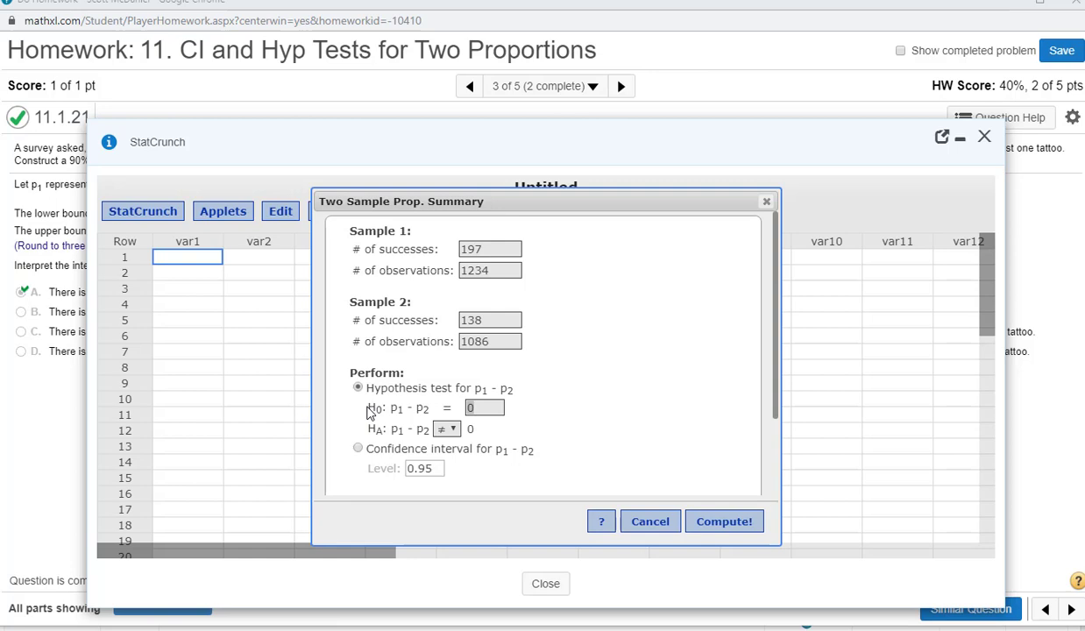
Compute a 90% confidence interval for p1 - p2, giving 0.0086867746 to 0.056456451.
click(358, 447)
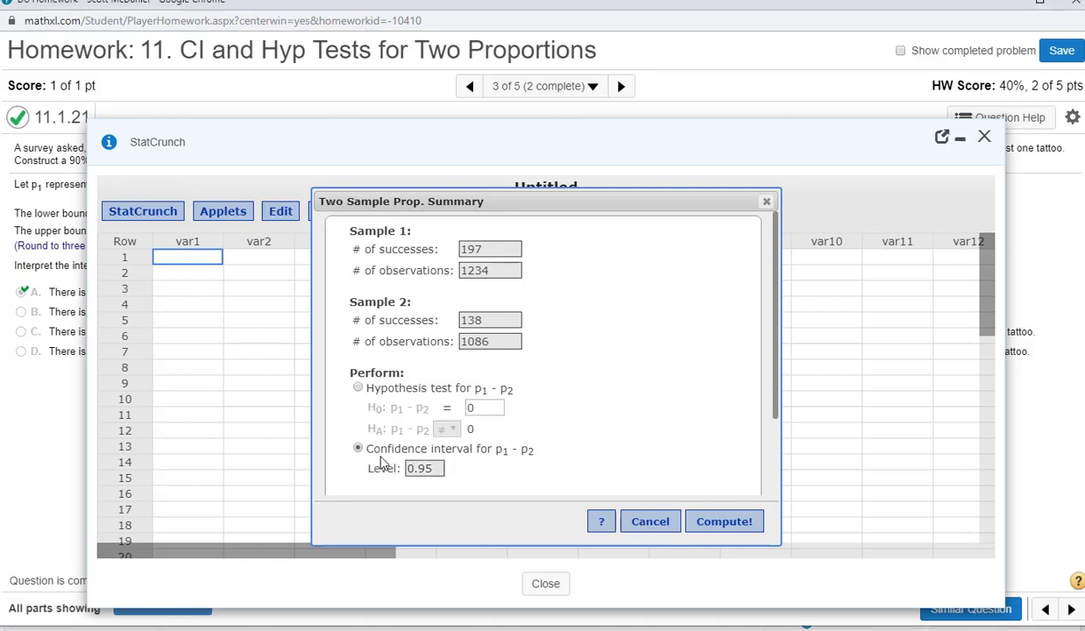
click(440, 469)
click(711, 522)
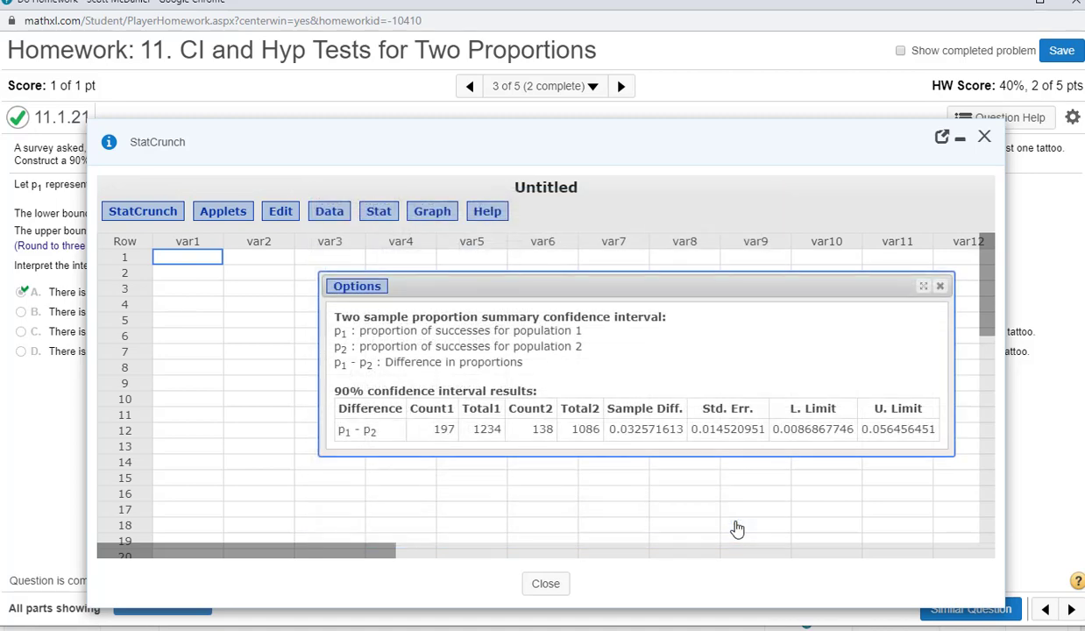
drag(762, 287, 542, 202)
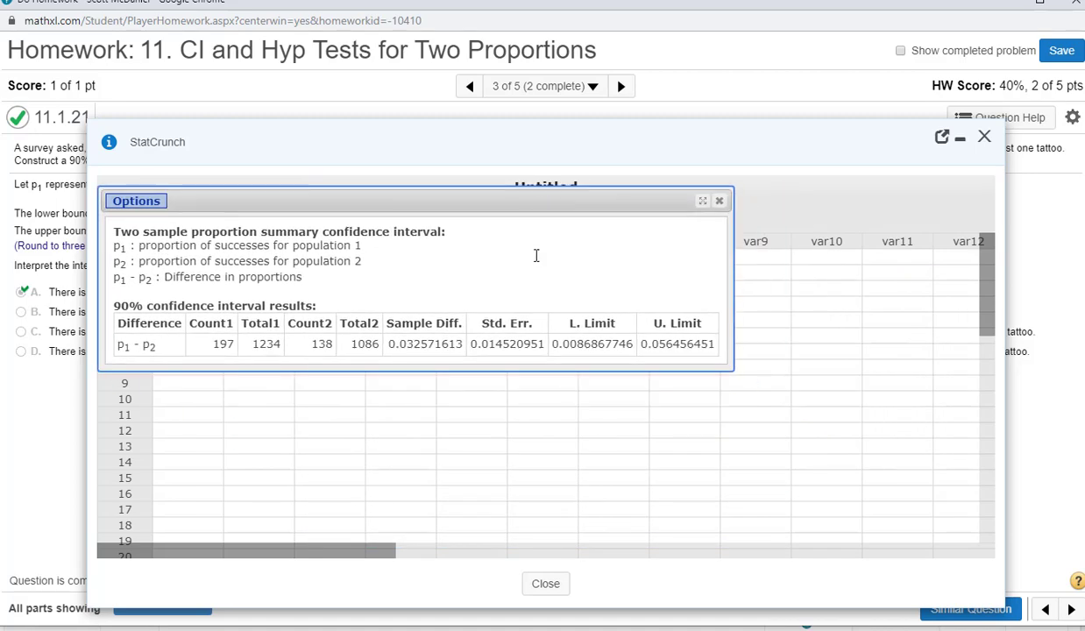